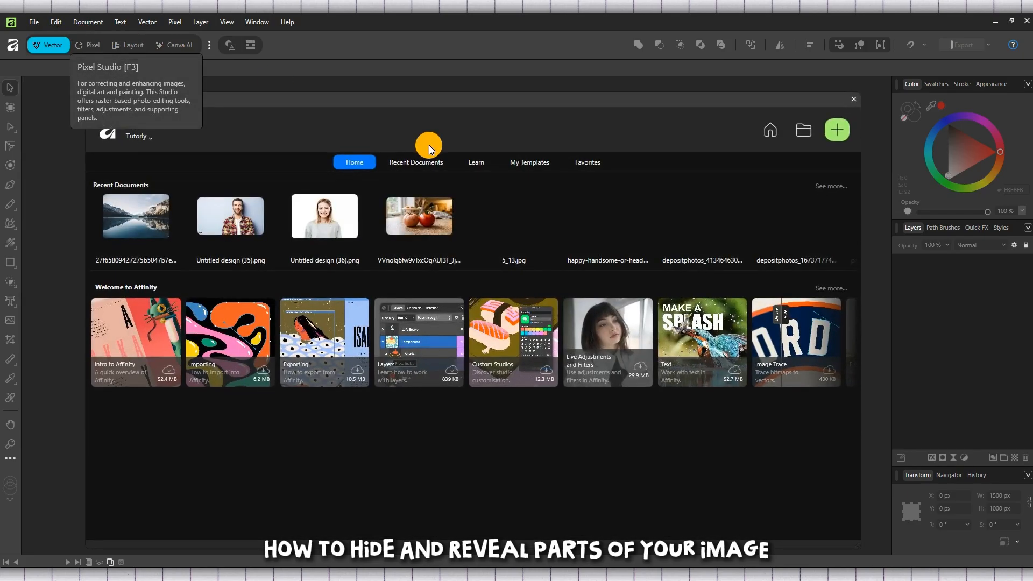
Open the image Untitled design (35) from the Downloads folder
{"action": "left_click", "coordinate": [803, 135]}
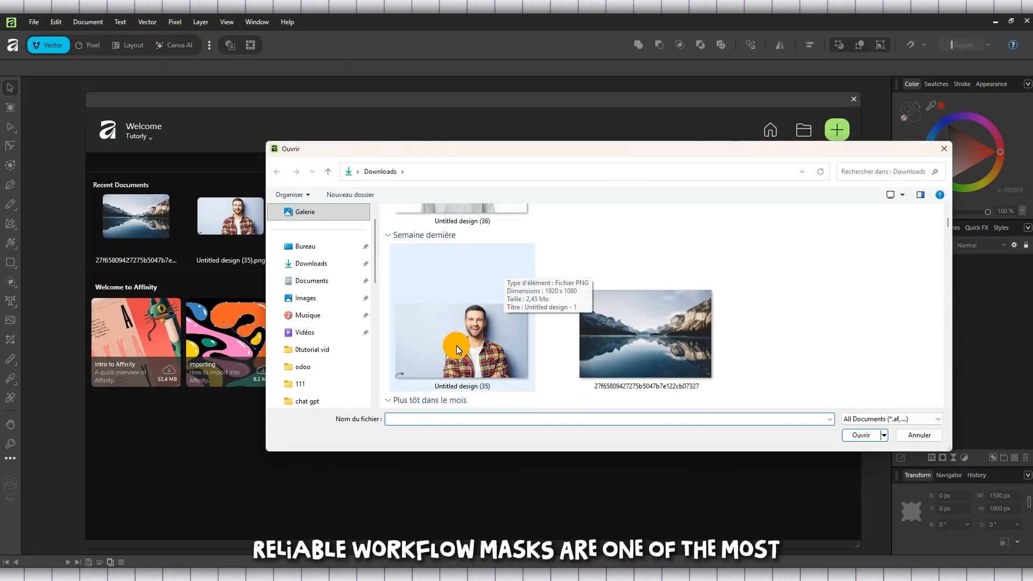
{"action": "double_click", "coordinate": [474, 332]}
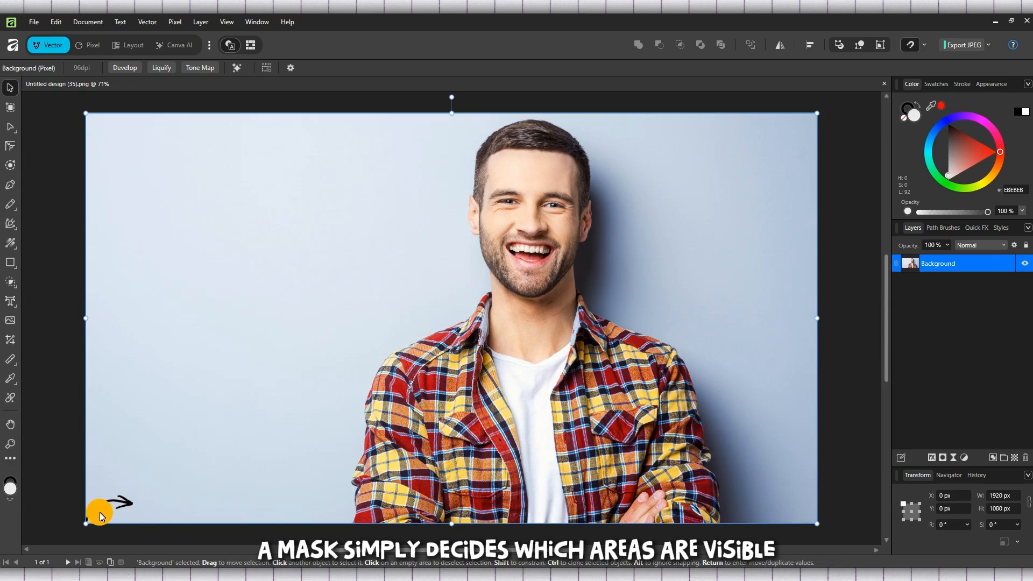
Enlarge the photo to about 2158 × 1214 px, overhanging the canvas, and align its upper edge with the canvas edge
{"action": "left_click_drag", "start_coordinate": [85, 523], "coordinate": [24, 521]}
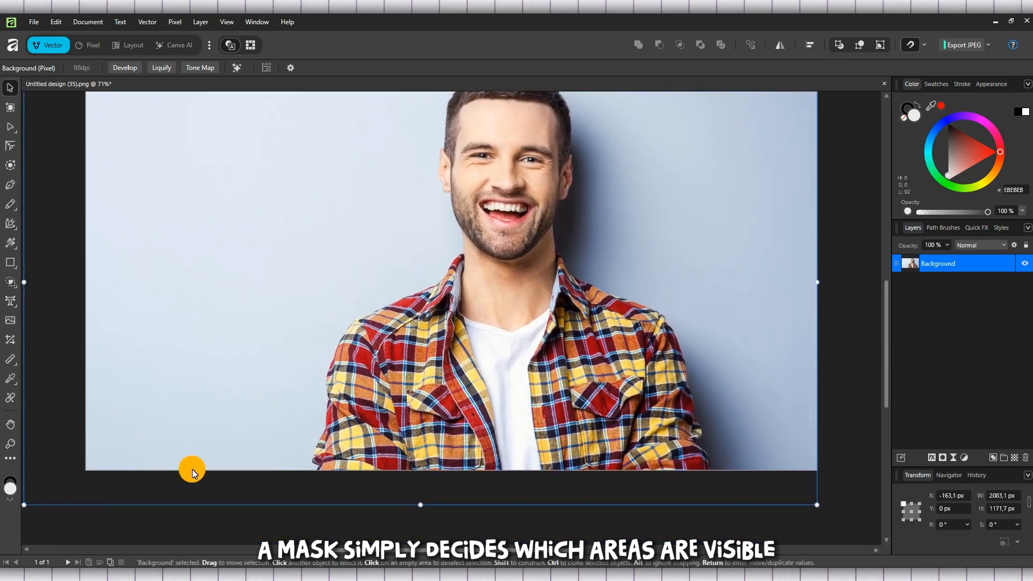
{"action": "scroll", "coordinate": [484, 441], "scroll_direction": "up", "scroll_amount": 1}
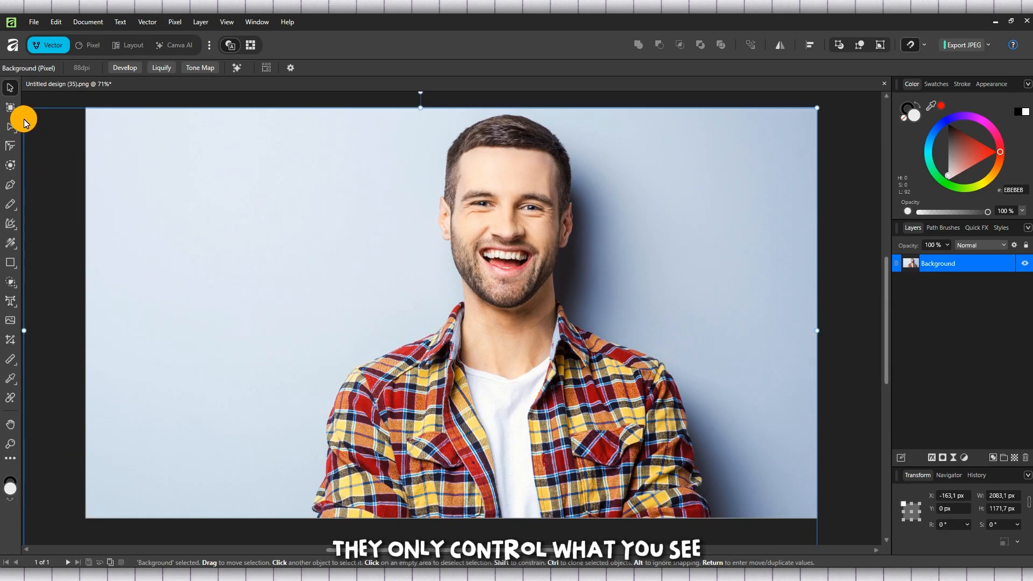
{"action": "mouse_move", "coordinate": [24, 107]}
{"action": "left_mouse_down"}
{"action": "mouse_move", "coordinate": [8, 99]}
{"action": "mouse_move", "coordinate": [15, 91]}
{"action": "left_mouse_up"}
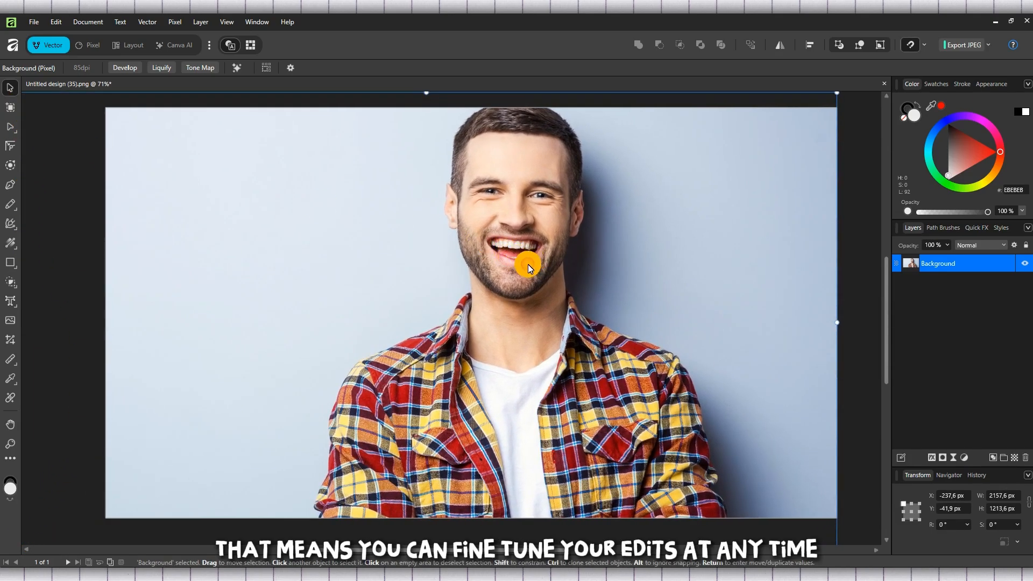
{"action": "left_click_drag", "start_coordinate": [528, 264], "coordinate": [533, 276]}
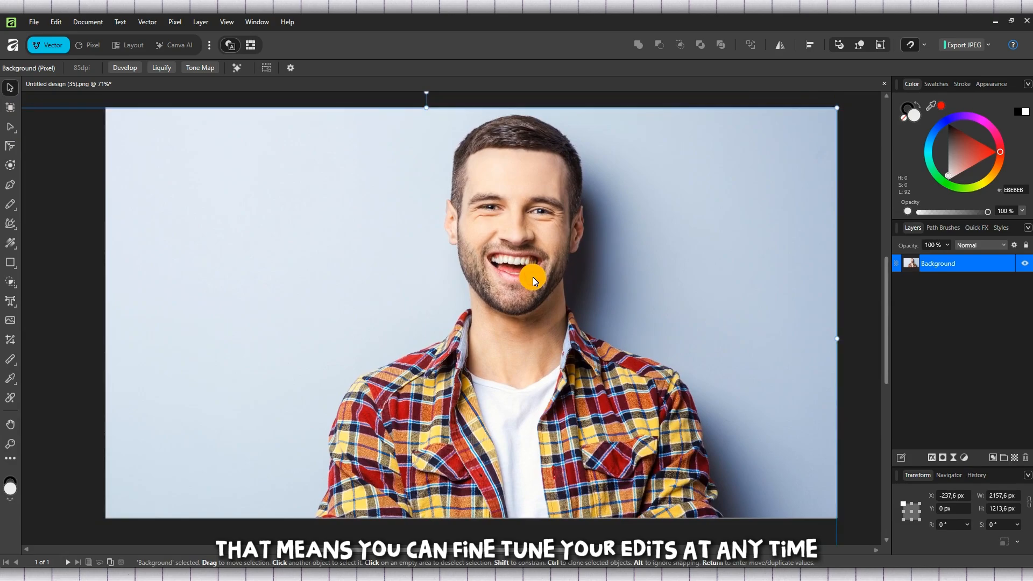
{"action": "scroll", "coordinate": [425, 314], "scroll_direction": "down", "scroll_amount": 1}
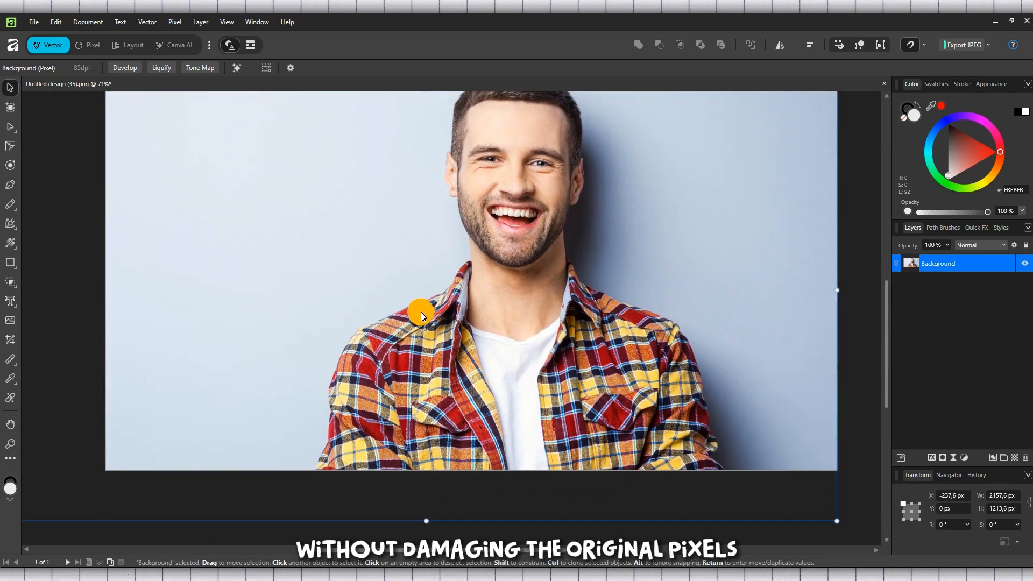
{"action": "scroll", "coordinate": [309, 461], "scroll_direction": "up", "scroll_amount": 1}
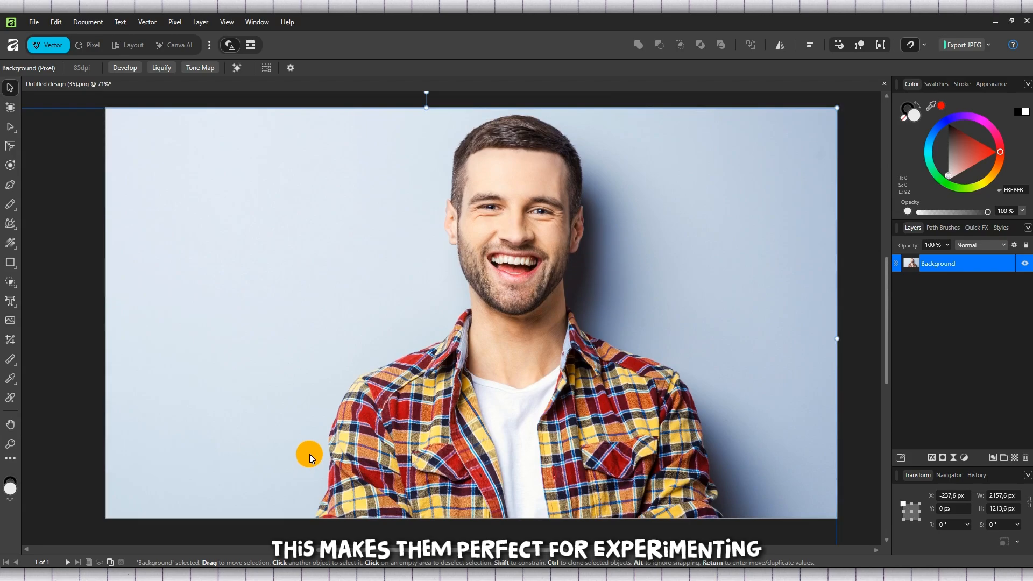
{"action": "left_click", "coordinate": [232, 24]}
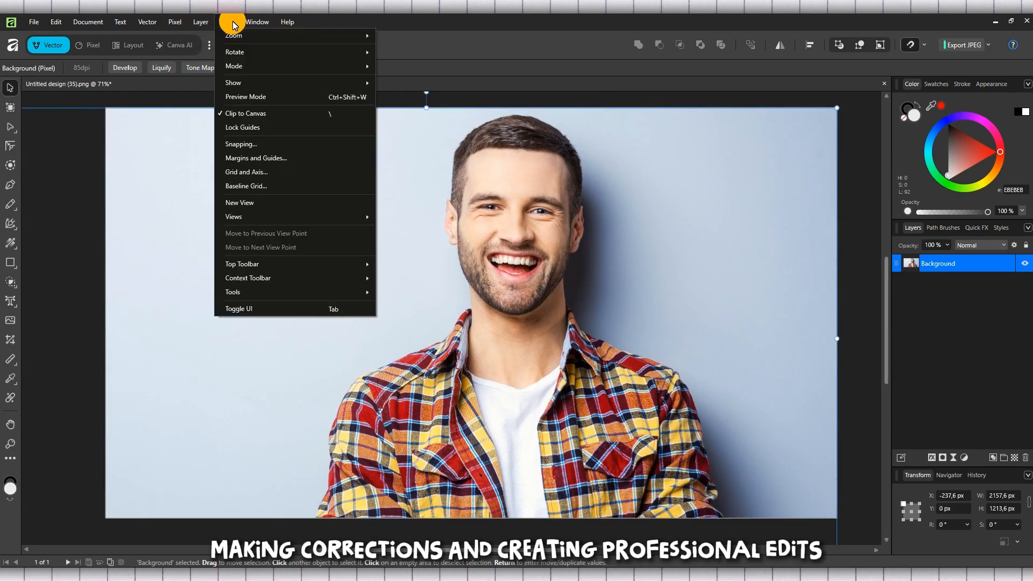
{"action": "left_click", "coordinate": [384, 33]}
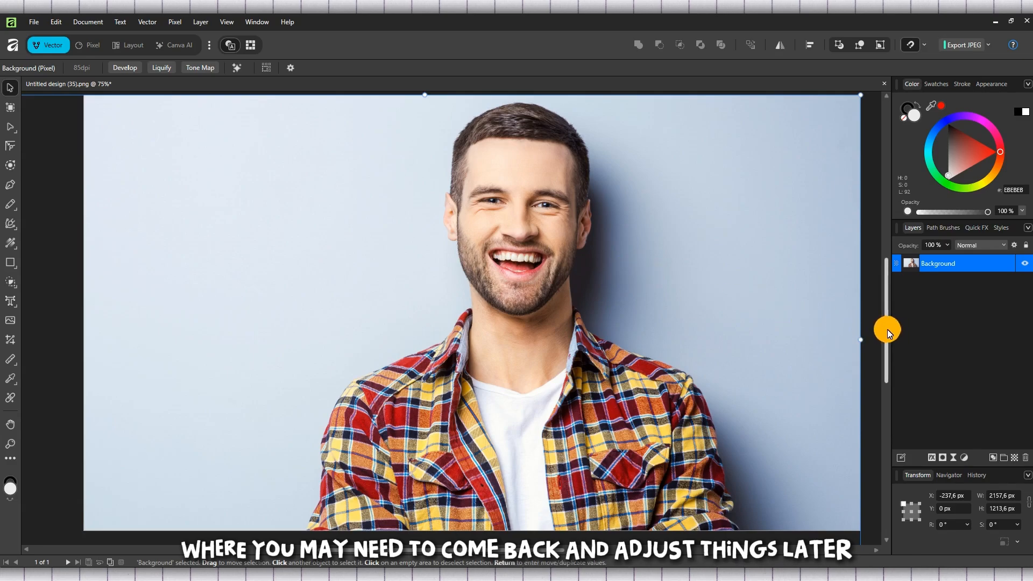
{"action": "left_click_drag", "start_coordinate": [888, 330], "coordinate": [887, 328]}
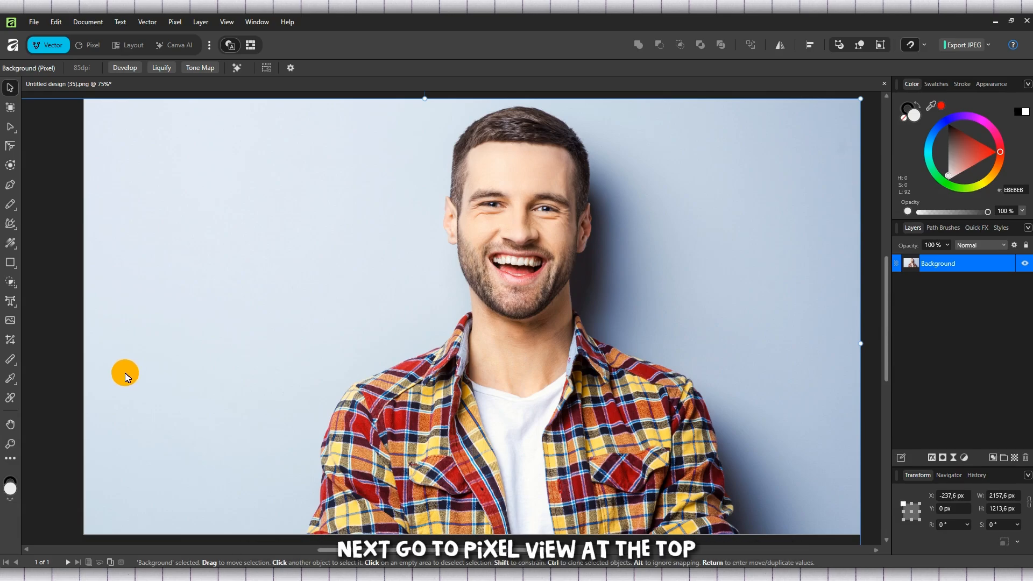
Switch to the Pixel studio and select the man's head and neck with the Selection Brush Tool
{"action": "left_click", "coordinate": [87, 48]}
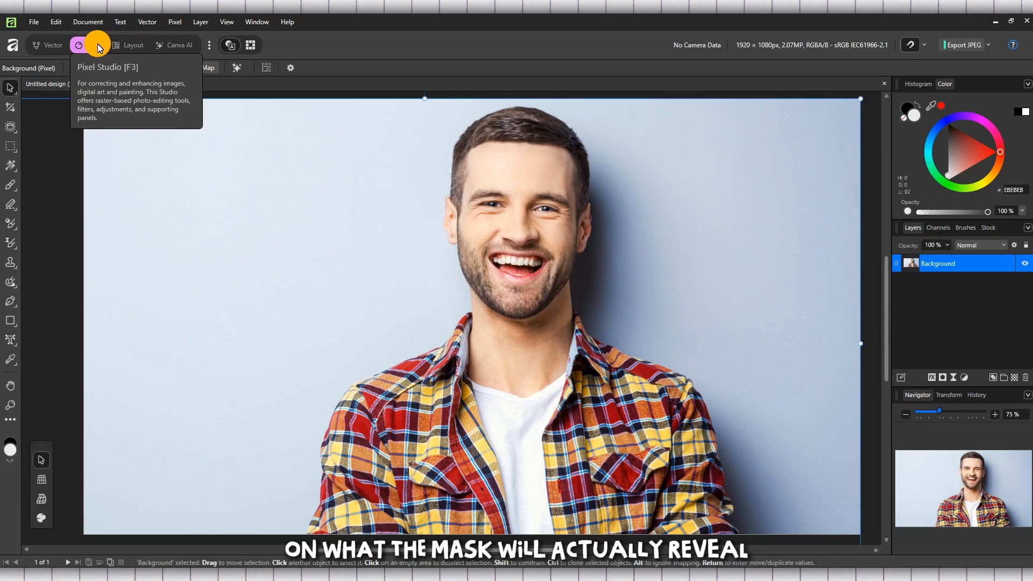
{"action": "right_click", "coordinate": [12, 128]}
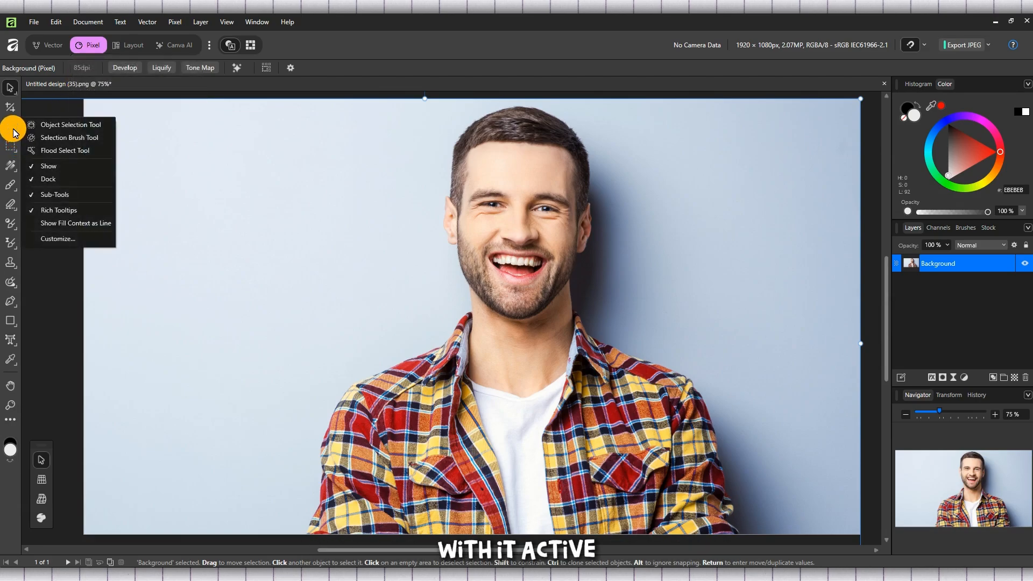
{"action": "left_click", "coordinate": [56, 137]}
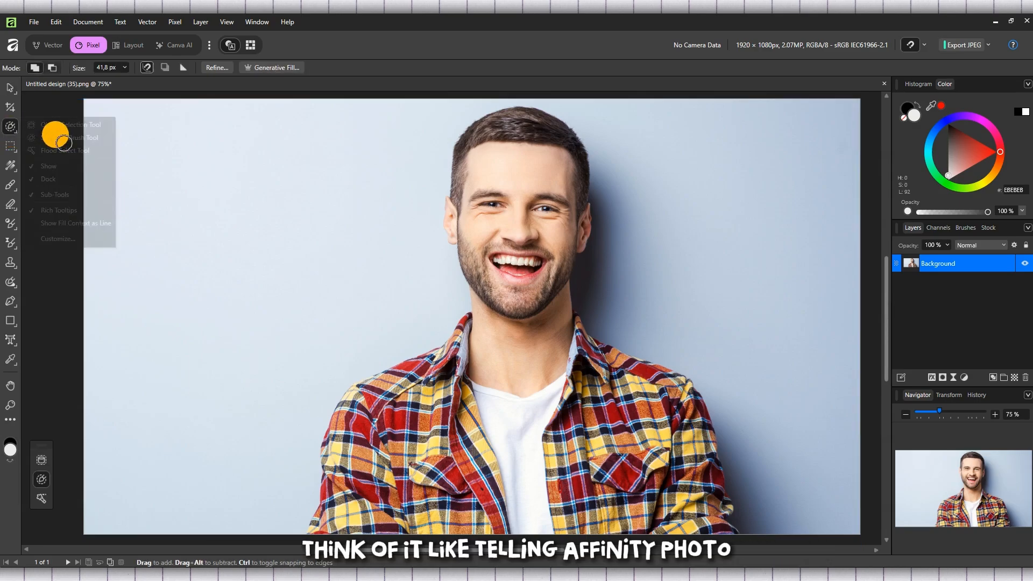
{"action": "mouse_move", "coordinate": [436, 184]}
{"action": "left_mouse_down"}
{"action": "mouse_move", "coordinate": [552, 156]}
{"action": "mouse_move", "coordinate": [507, 152]}
{"action": "mouse_move", "coordinate": [476, 230]}
{"action": "left_mouse_up"}
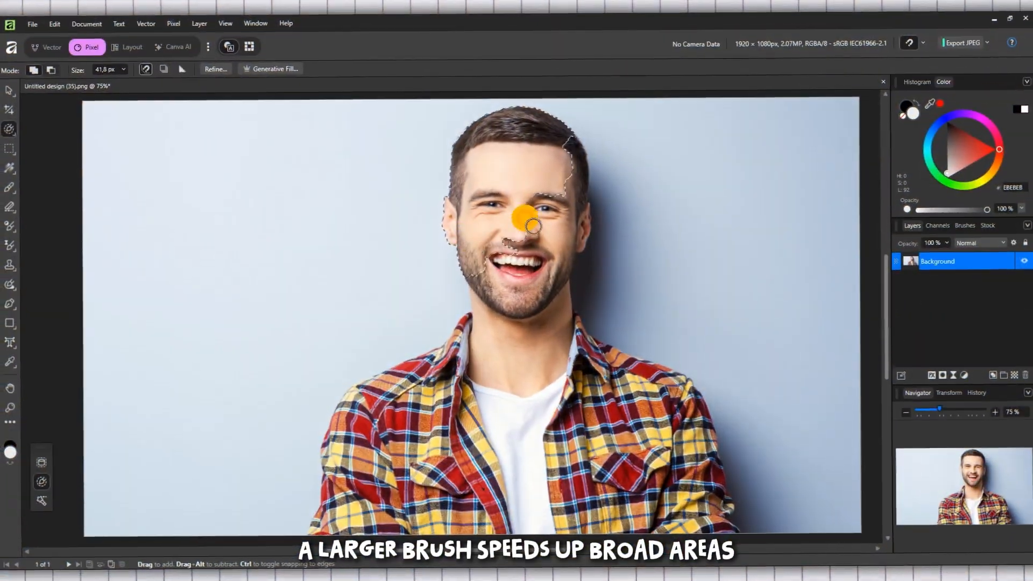
{"action": "mouse_move", "coordinate": [533, 226]}
{"action": "left_mouse_down"}
{"action": "mouse_move", "coordinate": [567, 192]}
{"action": "mouse_move", "coordinate": [576, 166]}
{"action": "mouse_move", "coordinate": [580, 244]}
{"action": "mouse_move", "coordinate": [539, 259]}
{"action": "mouse_move", "coordinate": [535, 283]}
{"action": "mouse_move", "coordinate": [574, 264]}
{"action": "left_mouse_up"}
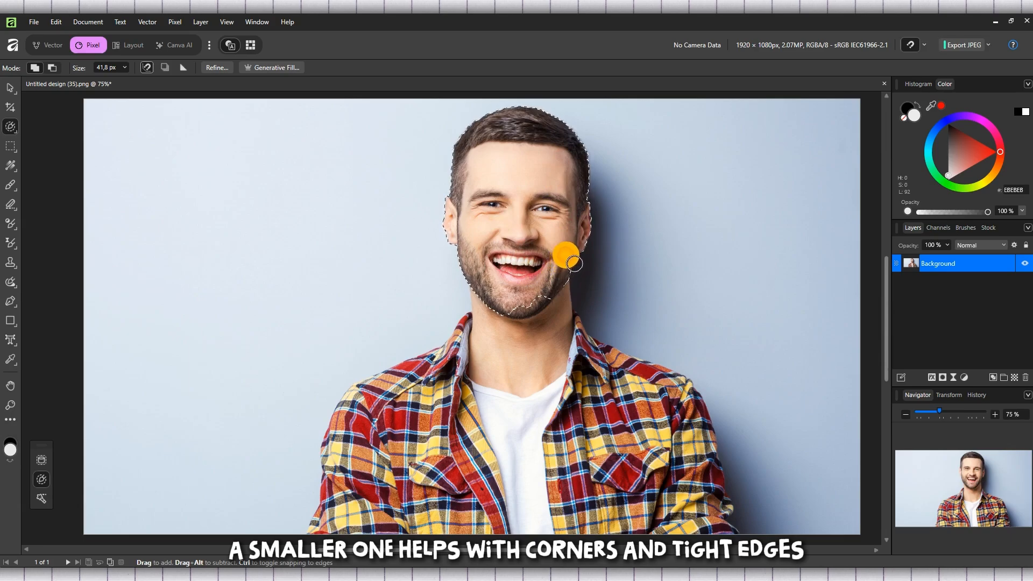
{"action": "left_click_drag", "start_coordinate": [498, 338], "coordinate": [473, 277]}
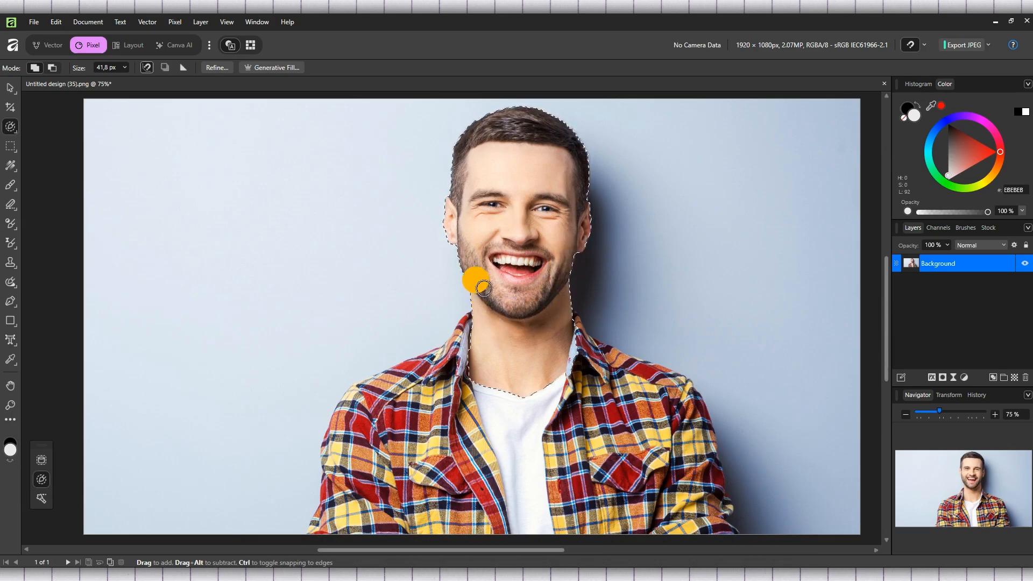
Extend the brush selection over the man's shoulders, plaid shirt and white T-shirt down to the canvas edge
{"action": "left_click", "coordinate": [127, 67]}
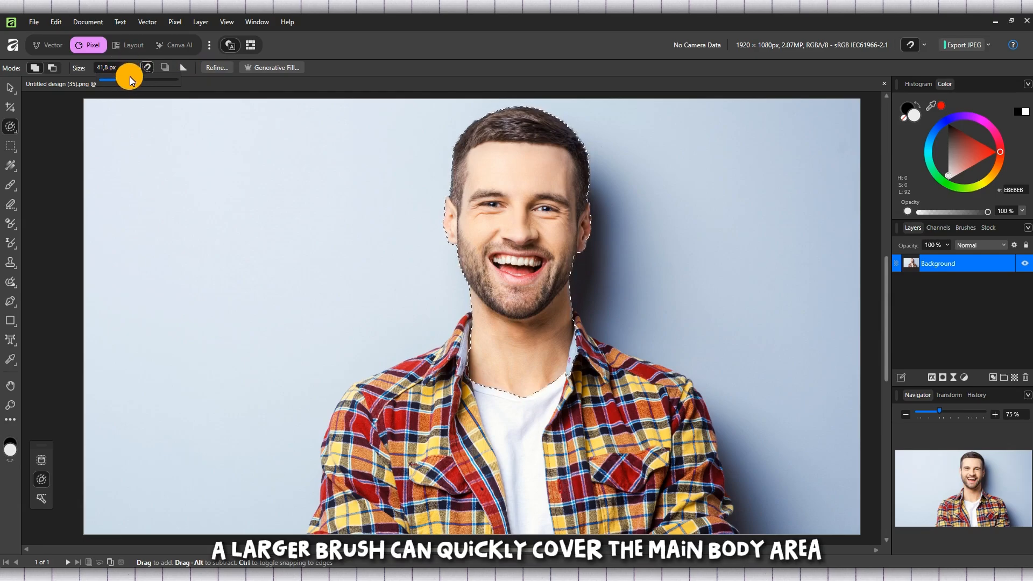
{"action": "left_click", "coordinate": [447, 247]}
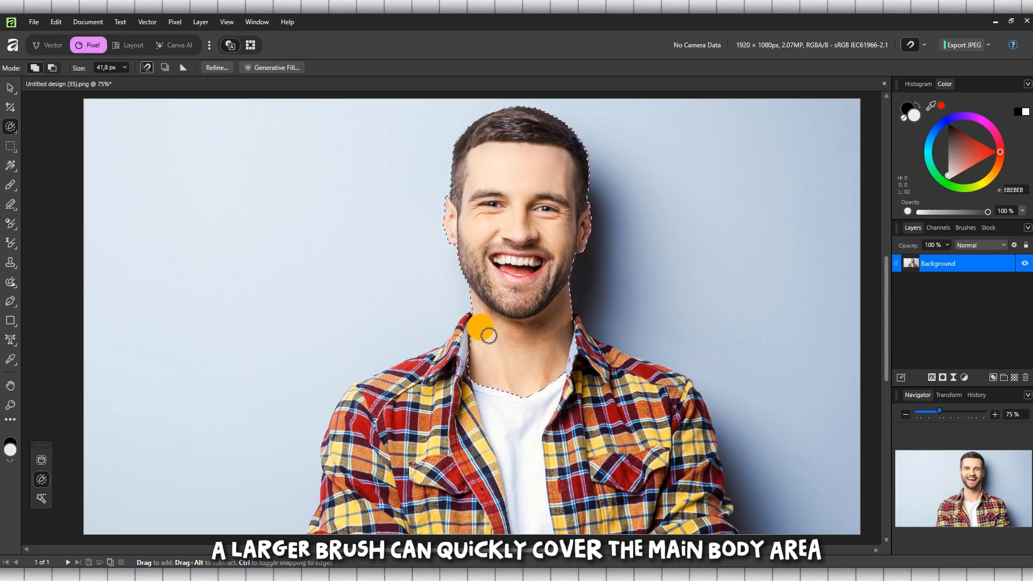
{"action": "left_click_drag", "start_coordinate": [480, 331], "coordinate": [469, 358]}
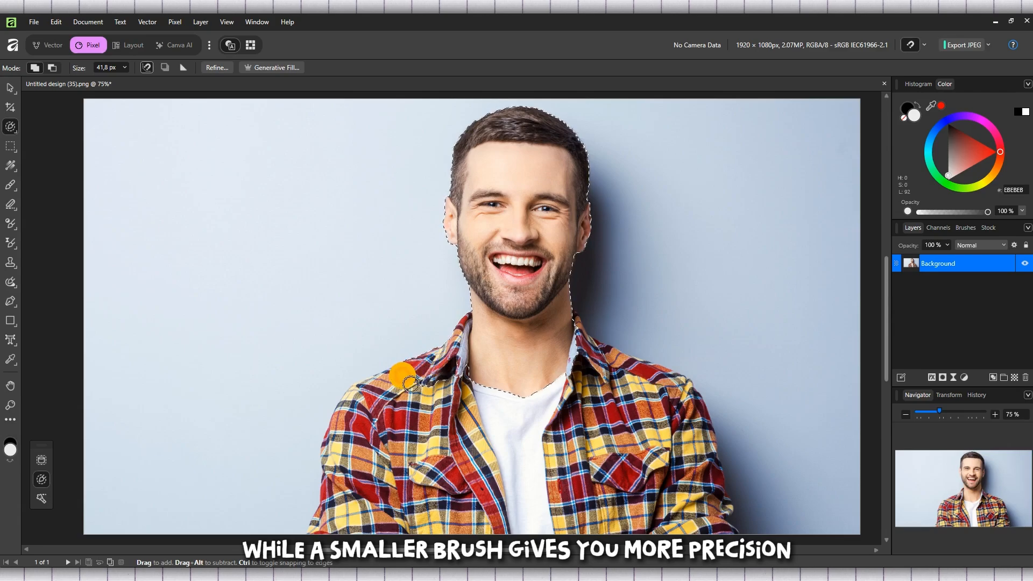
{"action": "left_click_drag", "start_coordinate": [359, 420], "coordinate": [365, 398]}
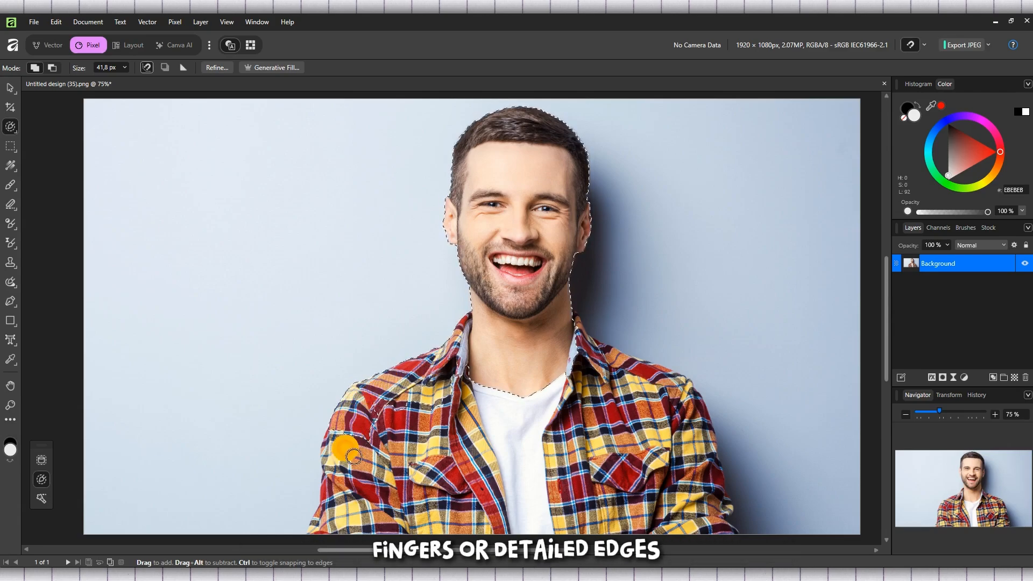
{"action": "mouse_move", "coordinate": [353, 456]}
{"action": "left_mouse_down"}
{"action": "mouse_move", "coordinate": [347, 523]}
{"action": "mouse_move", "coordinate": [344, 538]}
{"action": "mouse_move", "coordinate": [330, 539]}
{"action": "mouse_move", "coordinate": [332, 525]}
{"action": "mouse_move", "coordinate": [474, 529]}
{"action": "mouse_move", "coordinate": [428, 523]}
{"action": "mouse_move", "coordinate": [402, 496]}
{"action": "mouse_move", "coordinate": [460, 409]}
{"action": "mouse_move", "coordinate": [513, 379]}
{"action": "mouse_move", "coordinate": [451, 390]}
{"action": "mouse_move", "coordinate": [385, 480]}
{"action": "mouse_move", "coordinate": [539, 398]}
{"action": "mouse_move", "coordinate": [539, 312]}
{"action": "mouse_move", "coordinate": [568, 403]}
{"action": "mouse_move", "coordinate": [627, 443]}
{"action": "mouse_move", "coordinate": [583, 391]}
{"action": "mouse_move", "coordinate": [569, 354]}
{"action": "mouse_move", "coordinate": [580, 325]}
{"action": "mouse_move", "coordinate": [615, 364]}
{"action": "mouse_move", "coordinate": [679, 394]}
{"action": "mouse_move", "coordinate": [719, 486]}
{"action": "mouse_move", "coordinate": [716, 447]}
{"action": "left_mouse_up"}
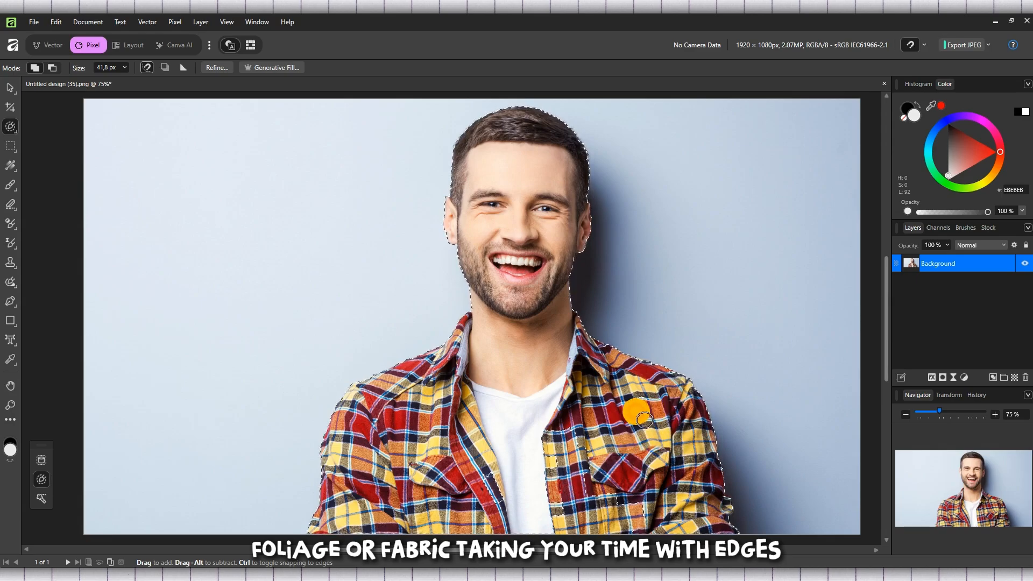
{"action": "mouse_move", "coordinate": [644, 420]}
{"action": "left_mouse_down"}
{"action": "mouse_move", "coordinate": [619, 413]}
{"action": "mouse_move", "coordinate": [541, 446]}
{"action": "left_mouse_up"}
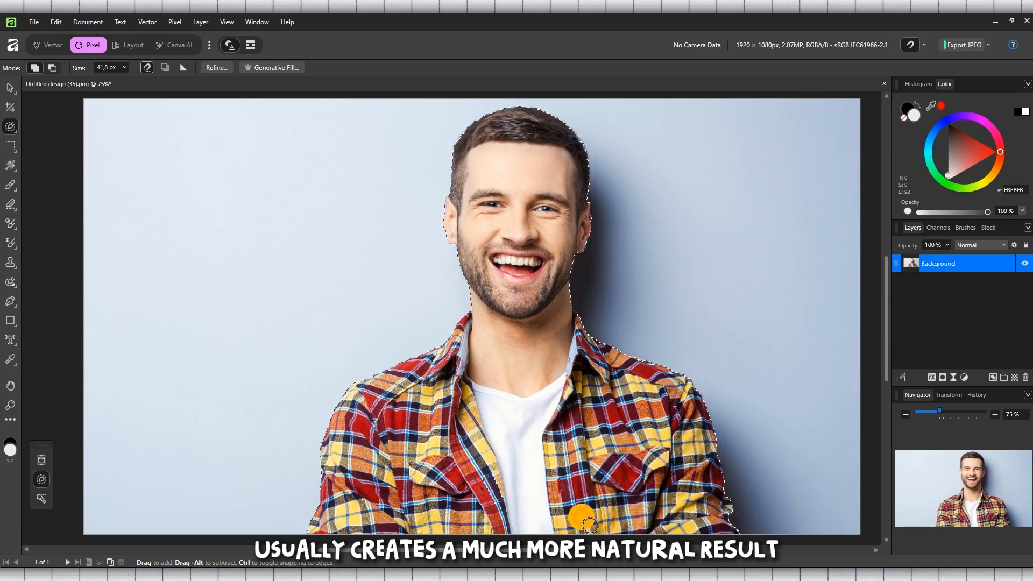
{"action": "left_click_drag", "start_coordinate": [491, 502], "coordinate": [419, 517]}
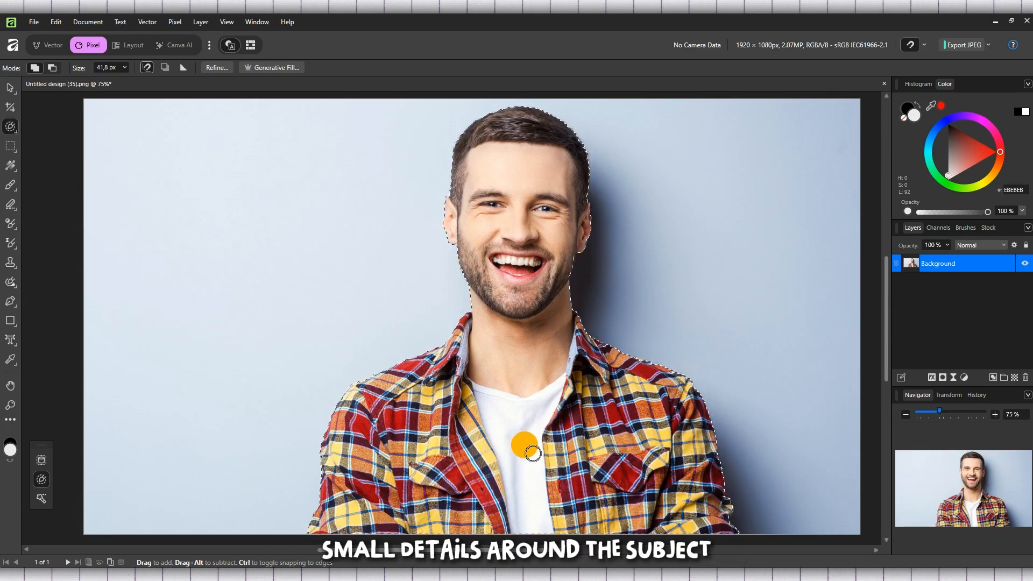
{"action": "left_click_drag", "start_coordinate": [533, 453], "coordinate": [550, 316]}
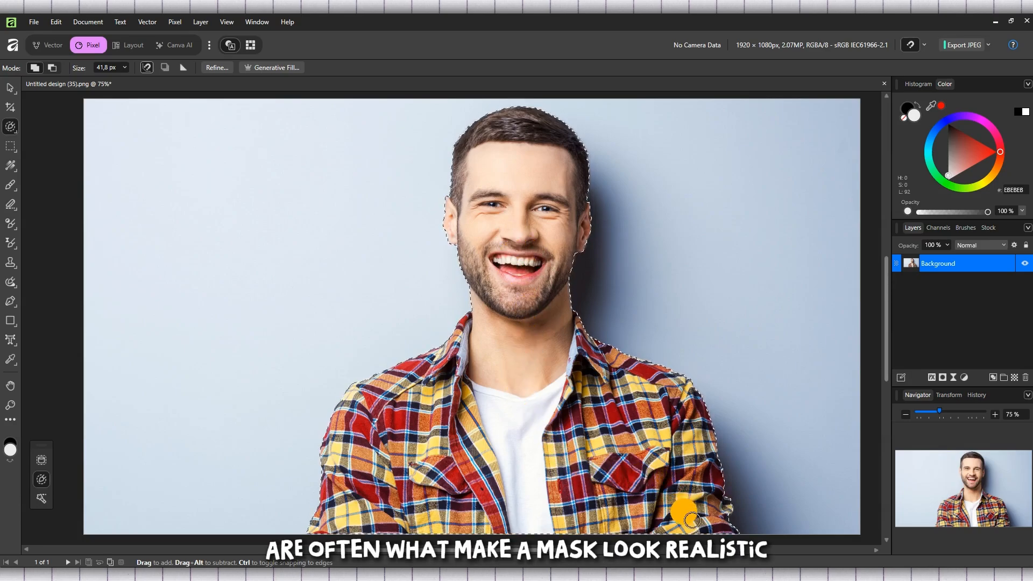
{"action": "left_click_drag", "start_coordinate": [525, 527], "coordinate": [436, 532]}
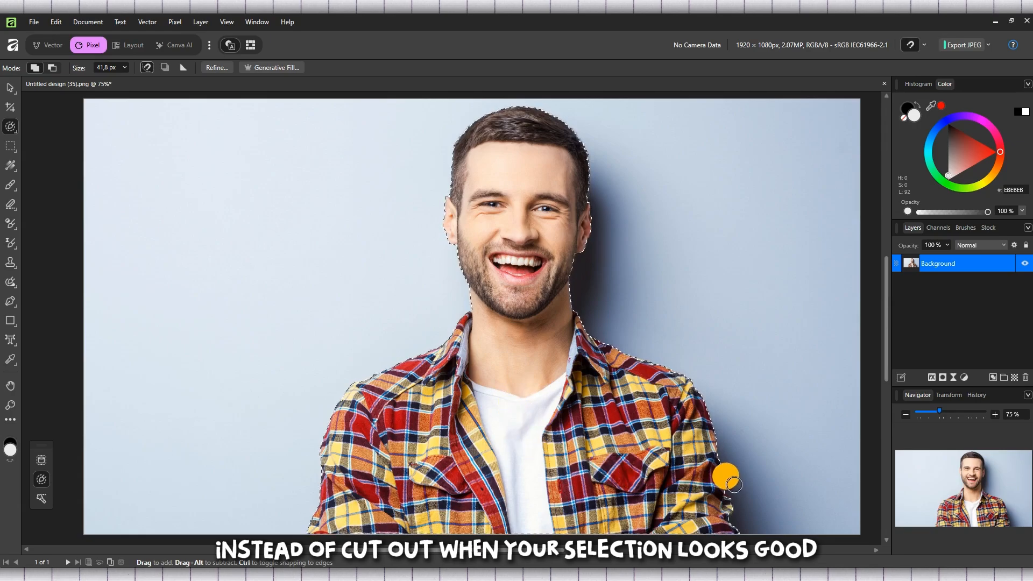
{"action": "left_click_drag", "start_coordinate": [734, 484], "coordinate": [546, 466]}
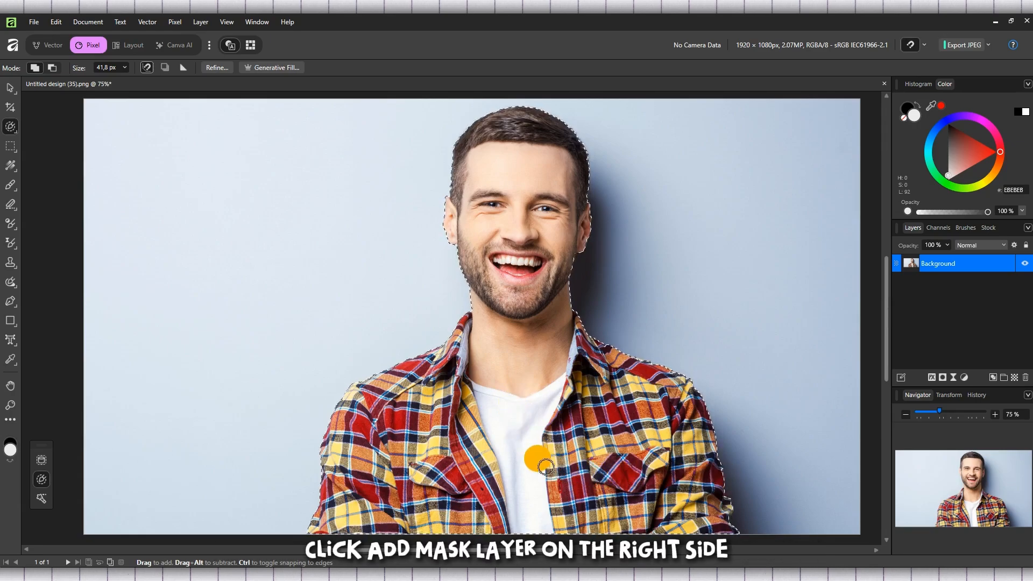
Add a mask layer to the Background layer from the selection, hiding everything around the man
{"action": "left_click", "coordinate": [942, 379]}
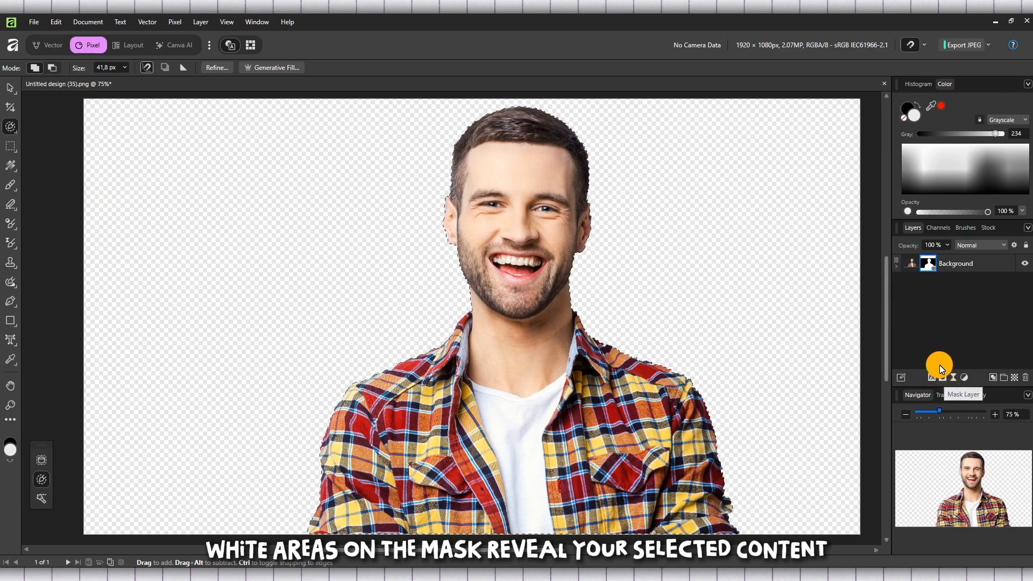
{"action": "right_click", "coordinate": [928, 263]}
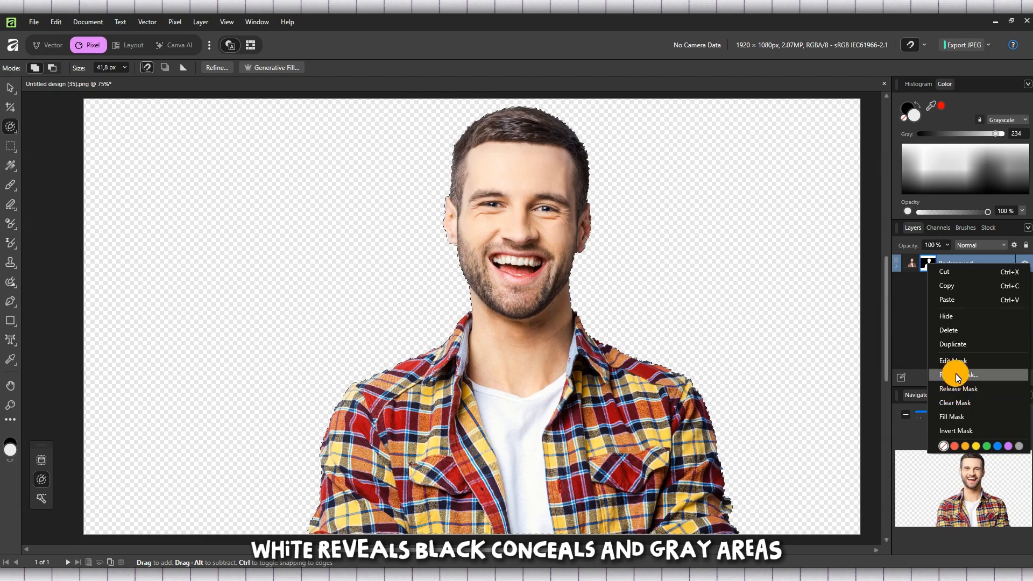
{"action": "left_click", "coordinate": [912, 315]}
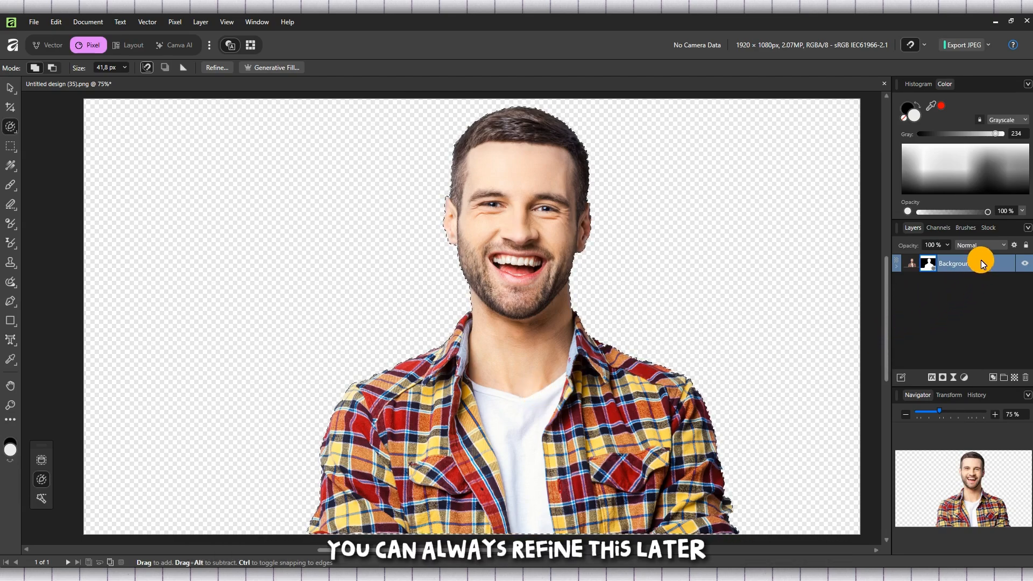
Hide the layer's mask to reveal the full photo, and show the mask again
{"action": "right_click", "coordinate": [933, 263]}
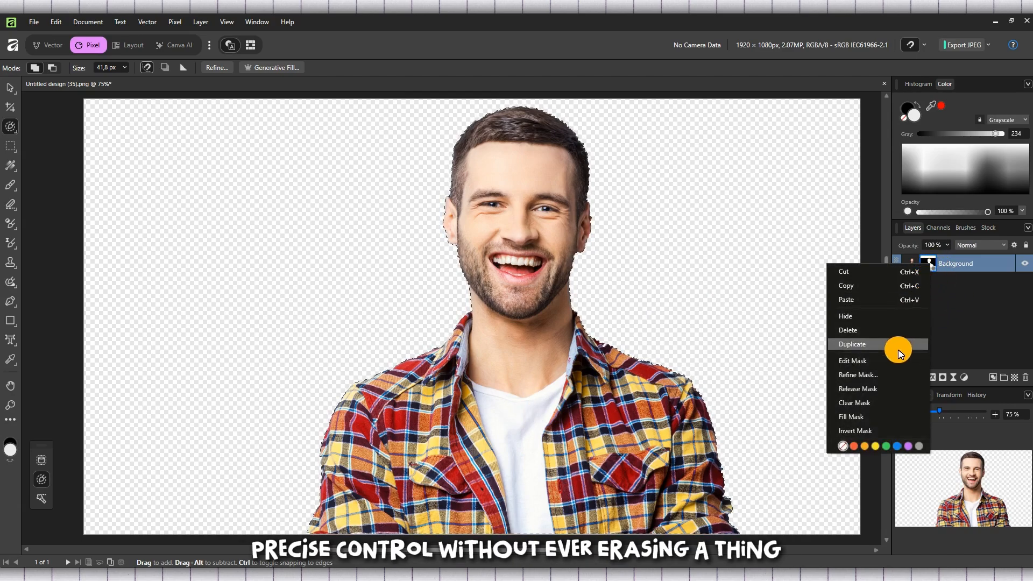
{"action": "left_click", "coordinate": [883, 314]}
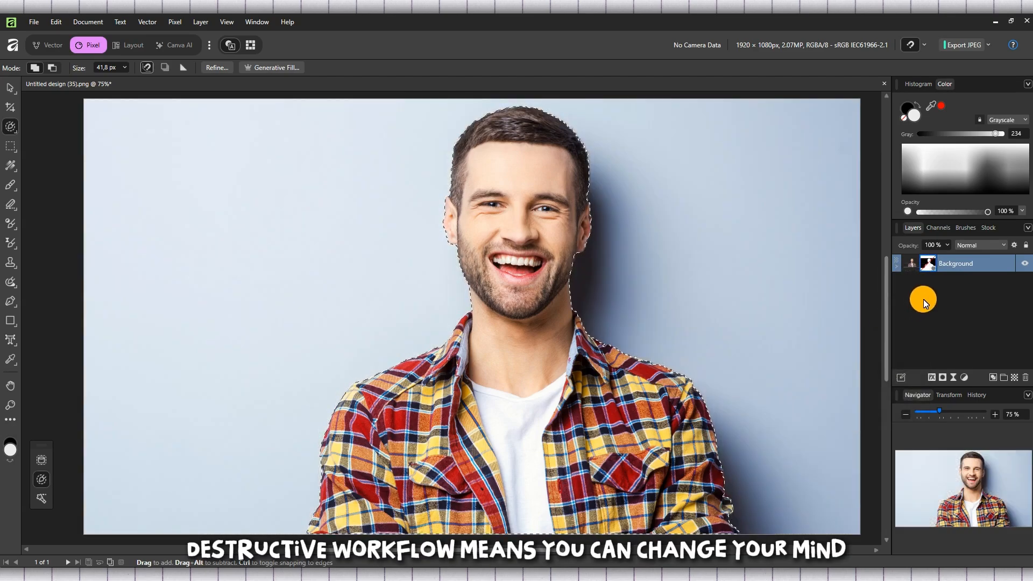
{"action": "right_click", "coordinate": [929, 263]}
{"action": "left_click", "coordinate": [951, 316]}
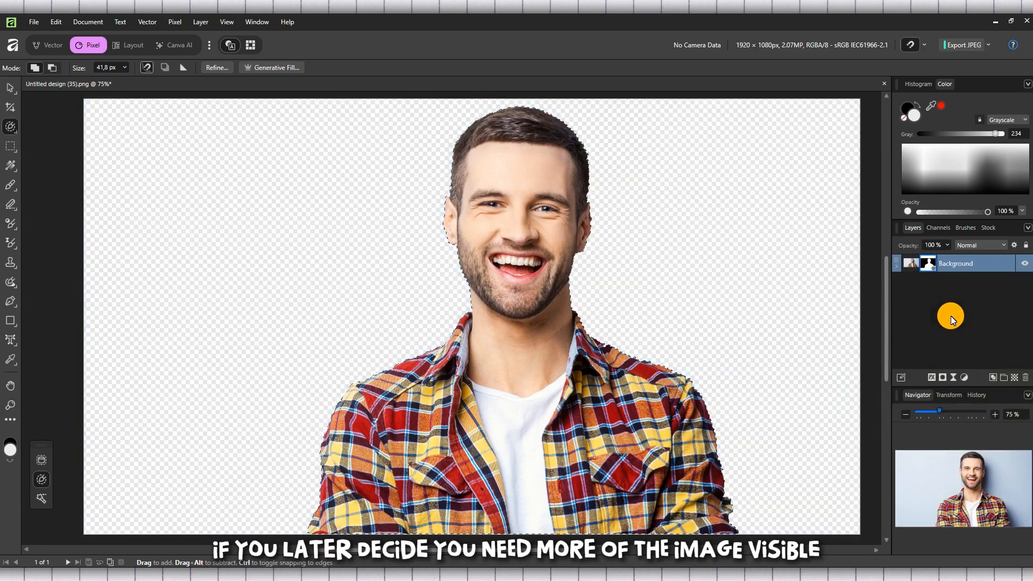
Try a colour tag on the mask and remove it again
{"action": "right_click", "coordinate": [929, 263]}
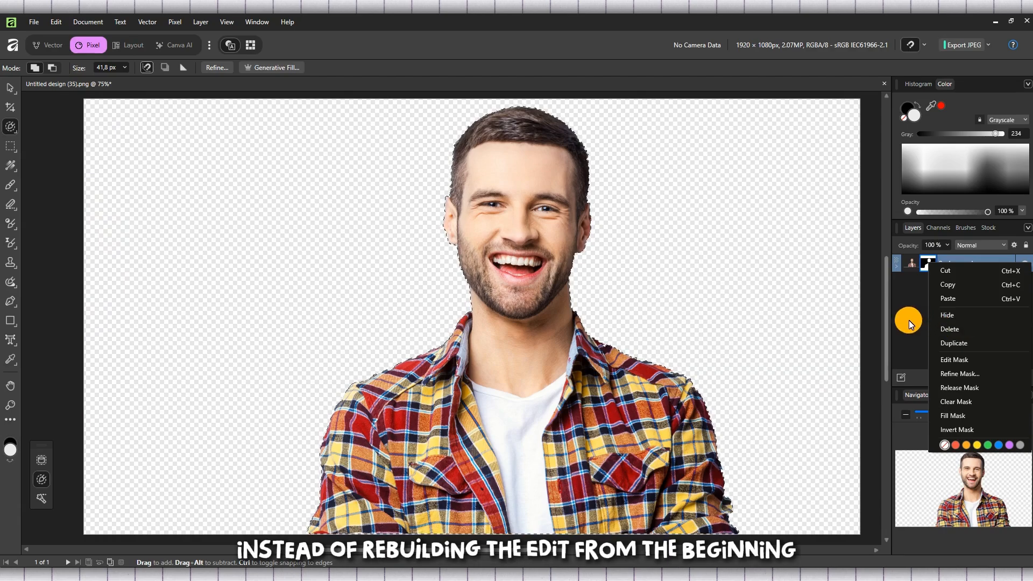
{"action": "left_click", "coordinate": [957, 447]}
{"action": "right_click", "coordinate": [935, 262]}
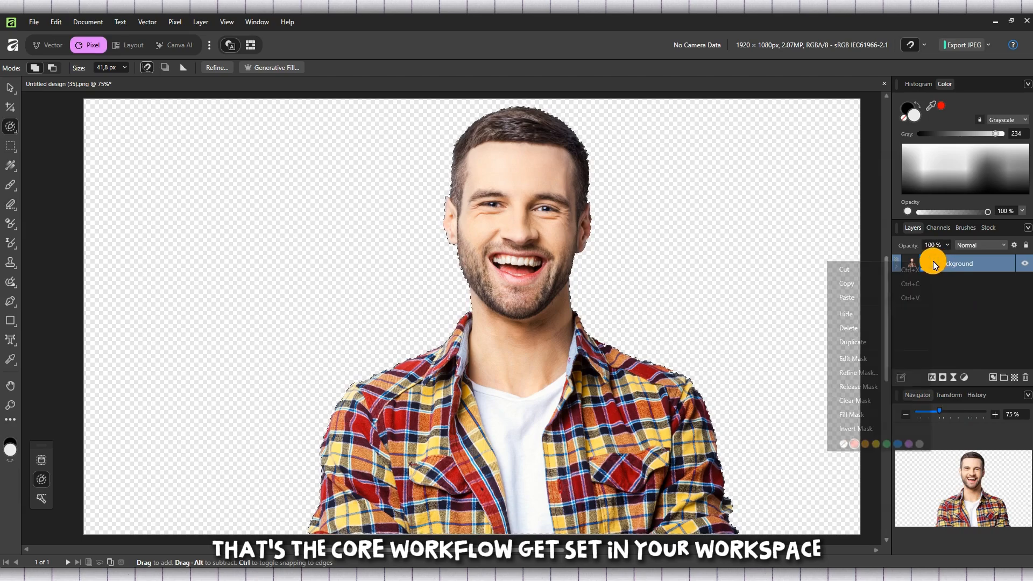
{"action": "left_click", "coordinate": [842, 444]}
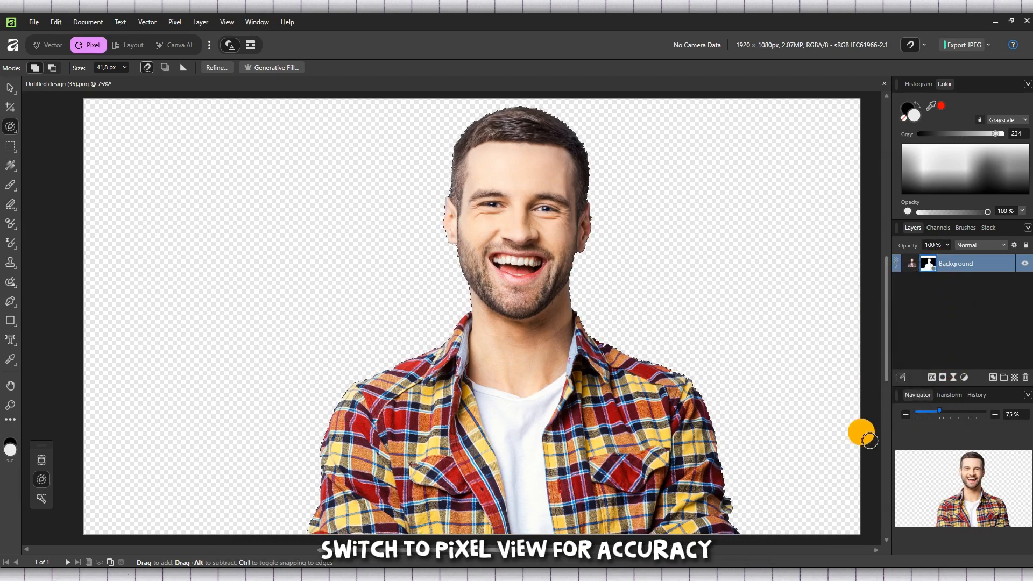
Invert the mask to hide the man and reveal the backdrop, and invert it back
{"action": "right_click", "coordinate": [926, 265]}
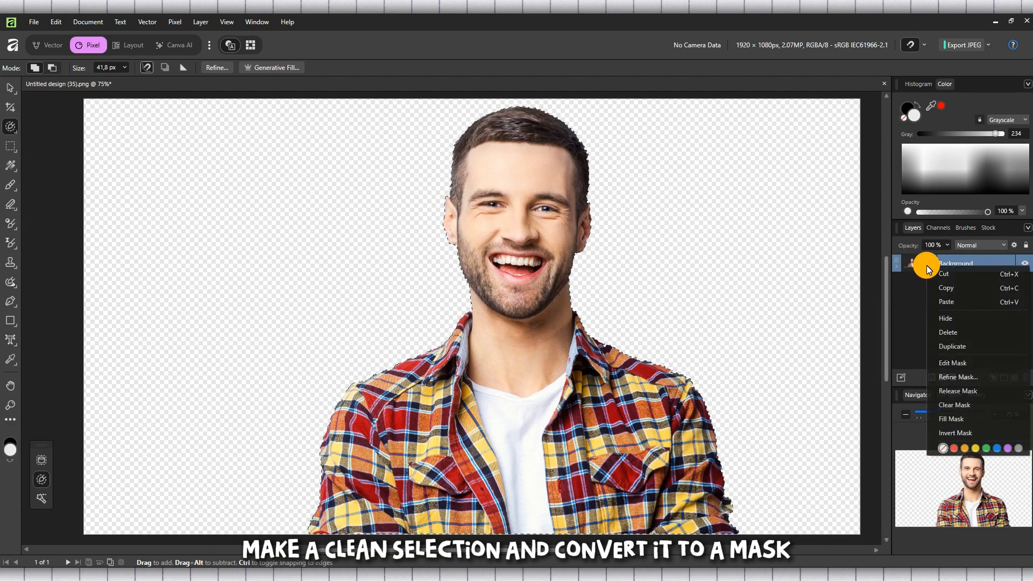
{"action": "left_click", "coordinate": [960, 433]}
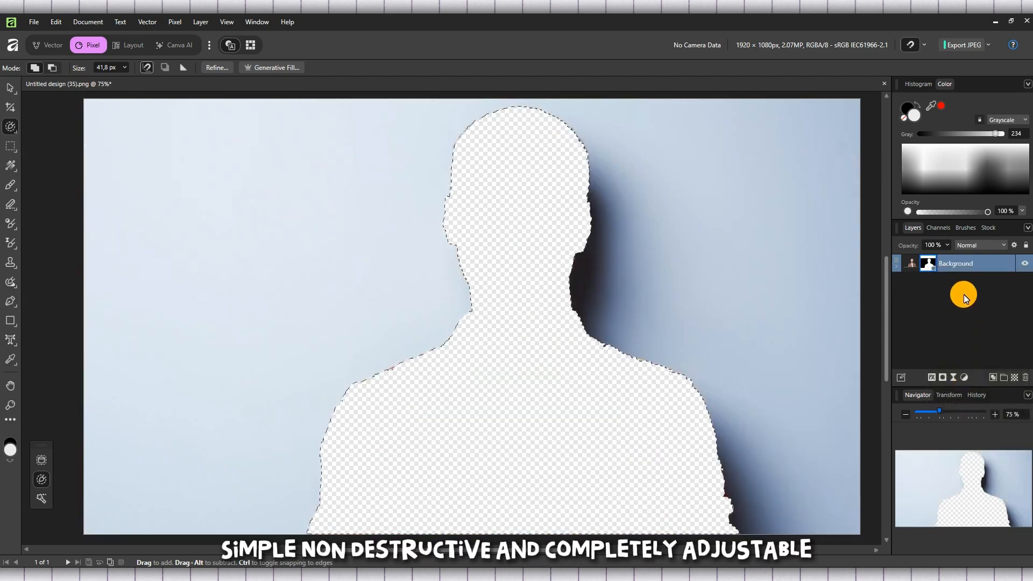
{"action": "right_click", "coordinate": [929, 260]}
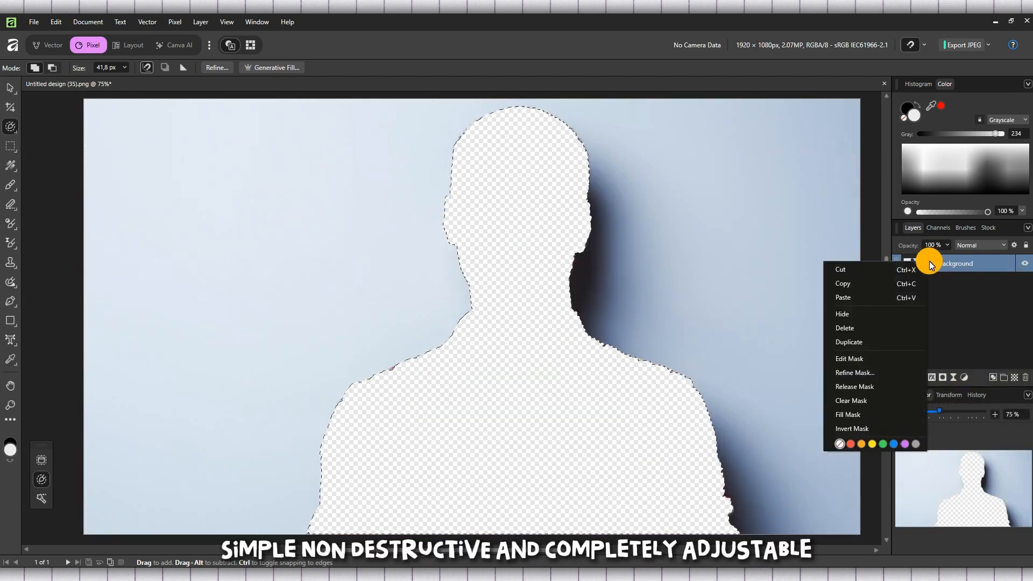
{"action": "left_click", "coordinate": [876, 429]}
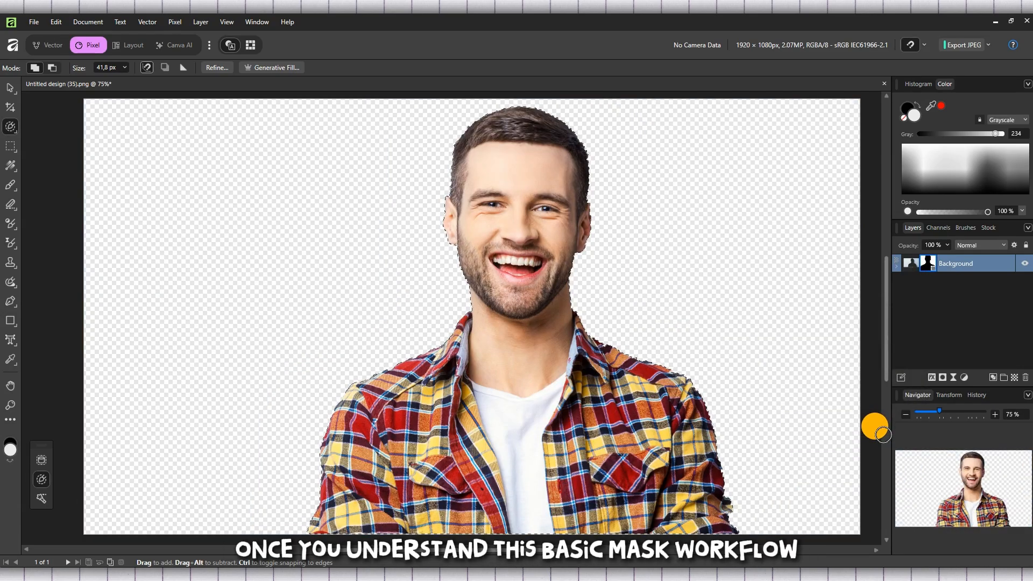